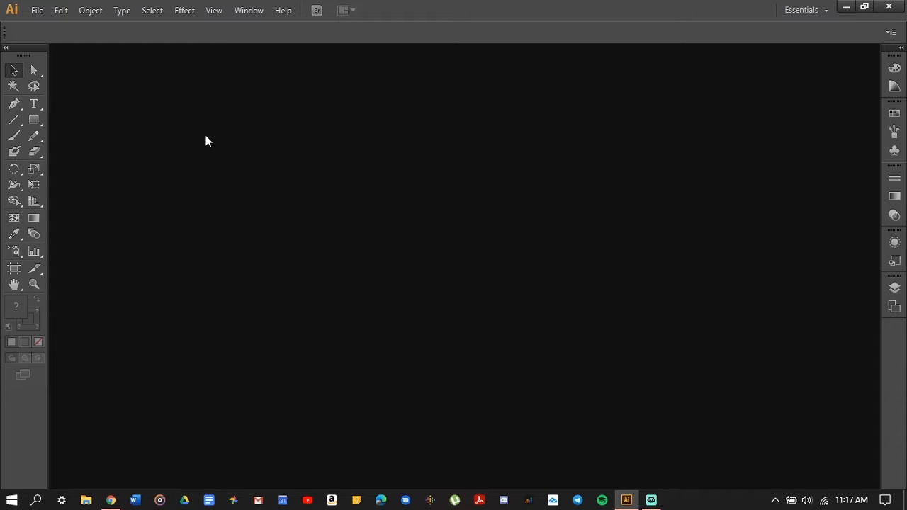
Step: Start a new document and name it "Image Text"
{"action": "left_click", "coordinate": [36, 10]}
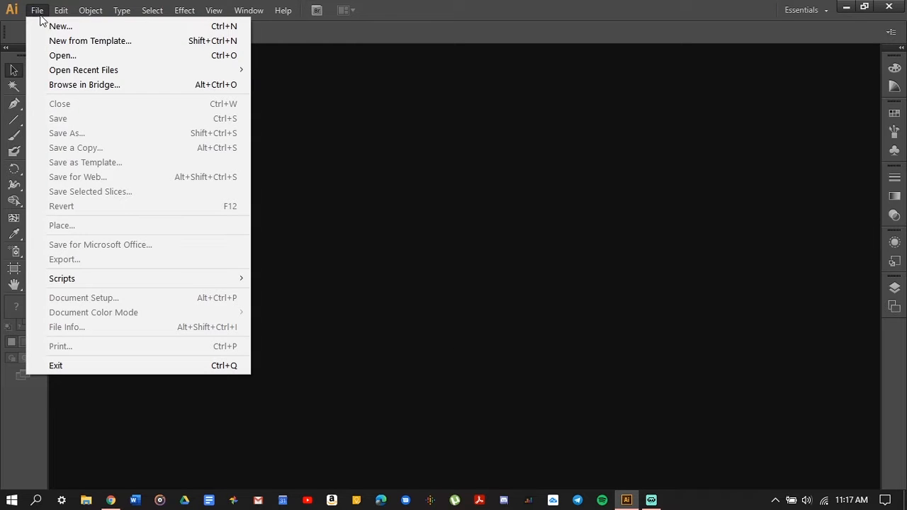
{"action": "left_click", "coordinate": [48, 28]}
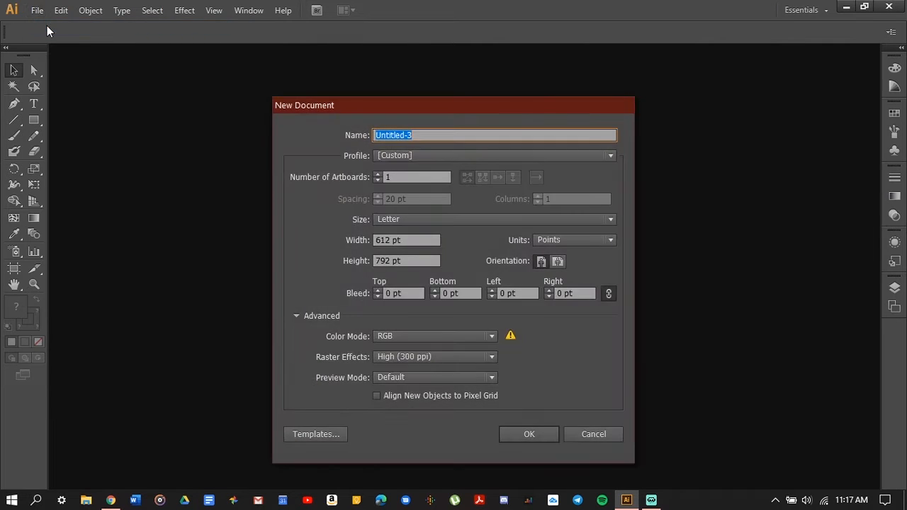
{"action": "key", "text": "BackSpace"}
{"action": "type", "text": "Image Text"}
Step: Set the new document's width to 1920 pt and height to 1080 pt, and create it
{"action": "left_click", "coordinate": [392, 240]}
{"action": "key", "text": "BackSpace"}
{"action": "key", "text": "BackSpace"}
{"action": "key", "text": "BackSpace"}
{"action": "key", "text": "BackSpace"}
{"action": "type", "text": "1920"}
{"action": "key", "text": "Tab"}
{"action": "key", "text": "BackSpace"}
{"action": "key", "text": "BackSpace"}
{"action": "key", "text": "BackSpace"}
{"action": "type", "text": "1080"}
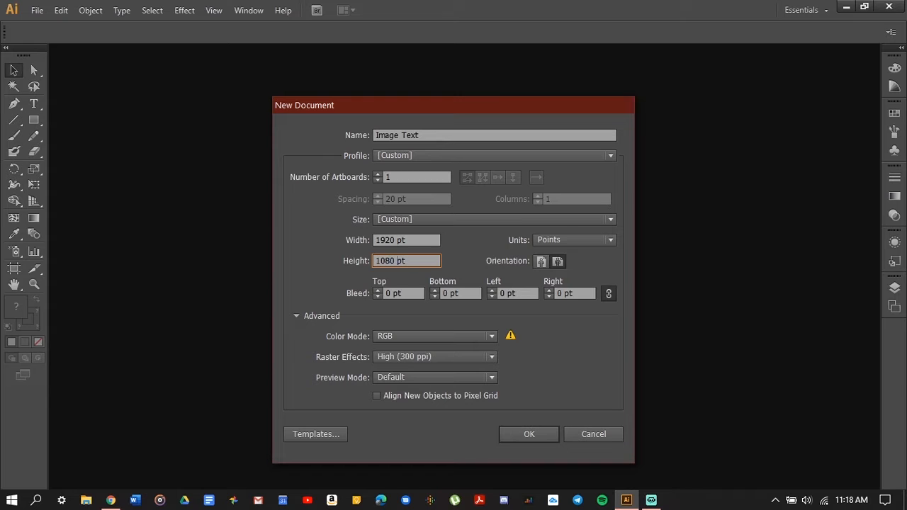
{"action": "left_click", "coordinate": [518, 433]}
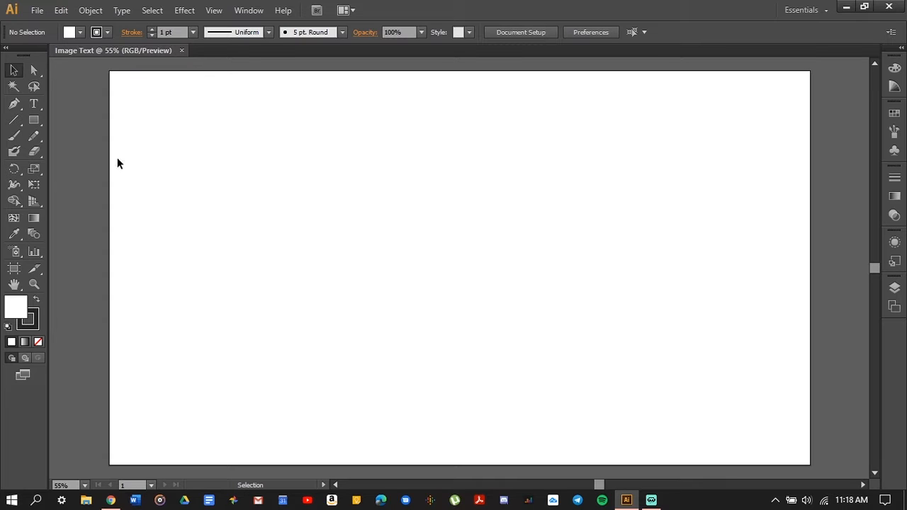
Step: Add the text "DRAWTISTS" on the artboard at a font size of 90 pt
{"action": "left_click", "coordinate": [35, 103]}
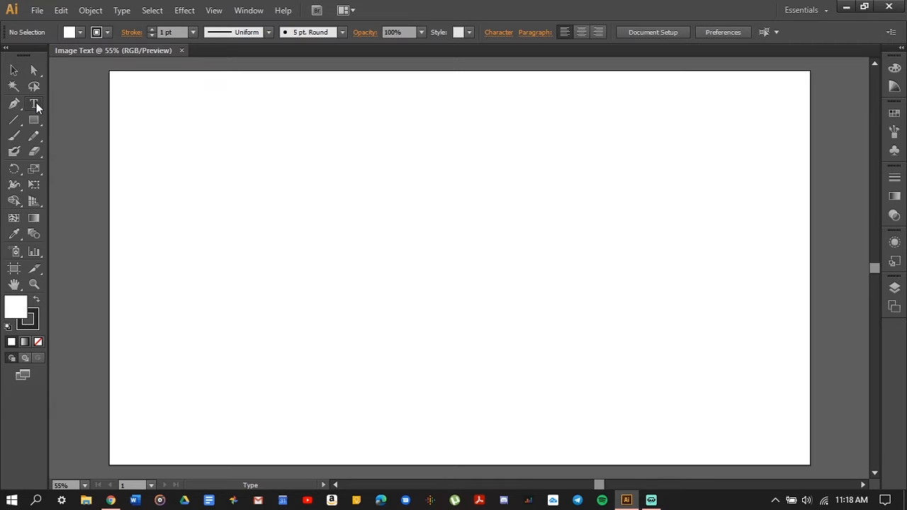
{"action": "left_click", "coordinate": [290, 243]}
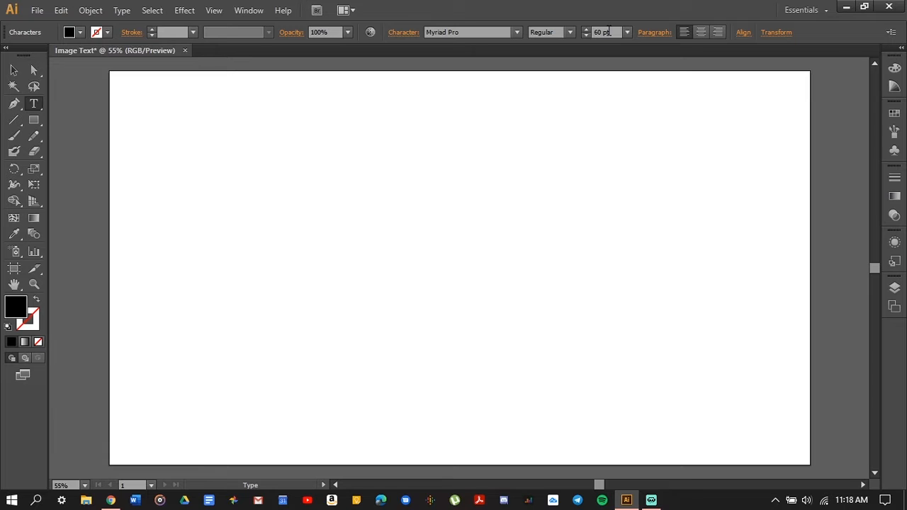
{"action": "left_click", "coordinate": [603, 33]}
{"action": "key", "text": "BackSpace"}
{"action": "key", "text": "BackSpace"}
{"action": "type", "text": "90"}
{"action": "left_click", "coordinate": [293, 231]}
{"action": "type", "text": "DRAWTISTS"}
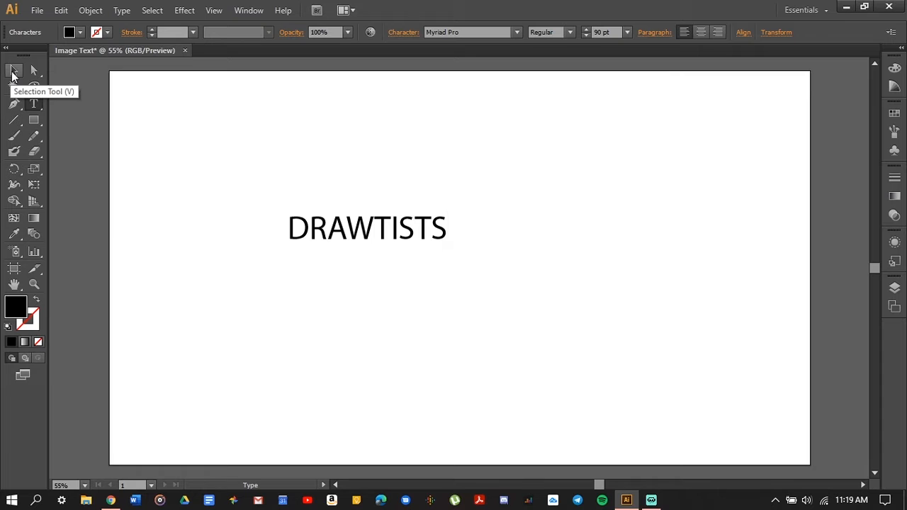
Step: Scale the DRAWTISTS text up to about 375 pt so it spans most of the artboard's width, and centre it roughly
{"action": "left_click", "coordinate": [14, 71]}
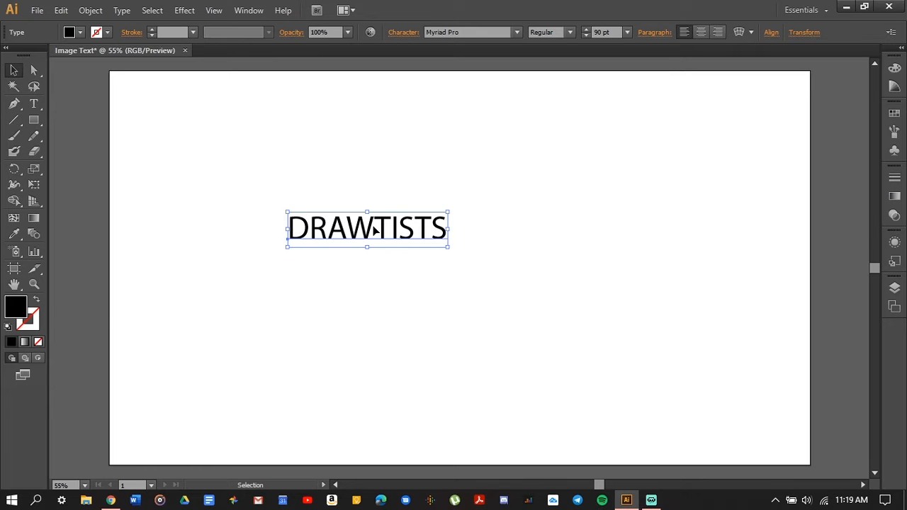
{"action": "left_click_drag", "start_coordinate": [374, 228], "coordinate": [408, 270]}
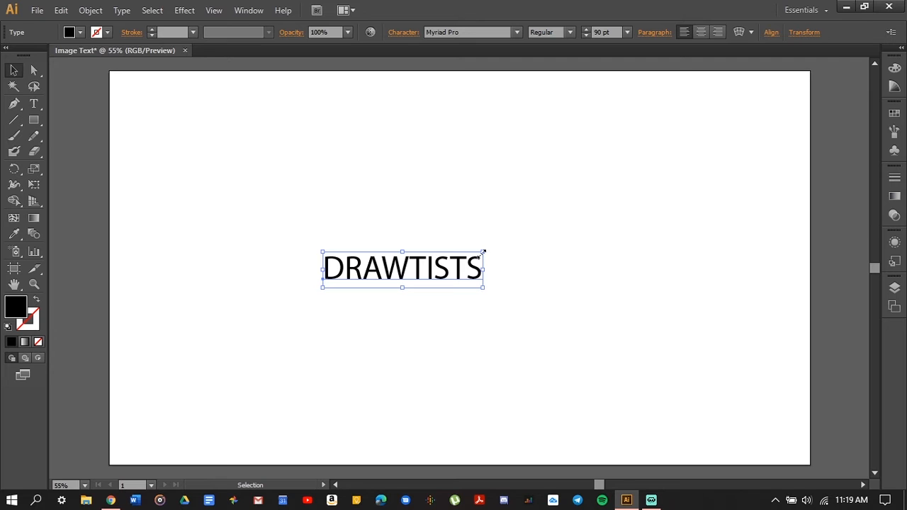
{"action": "left_click_drag", "start_coordinate": [418, 270], "coordinate": [401, 274]}
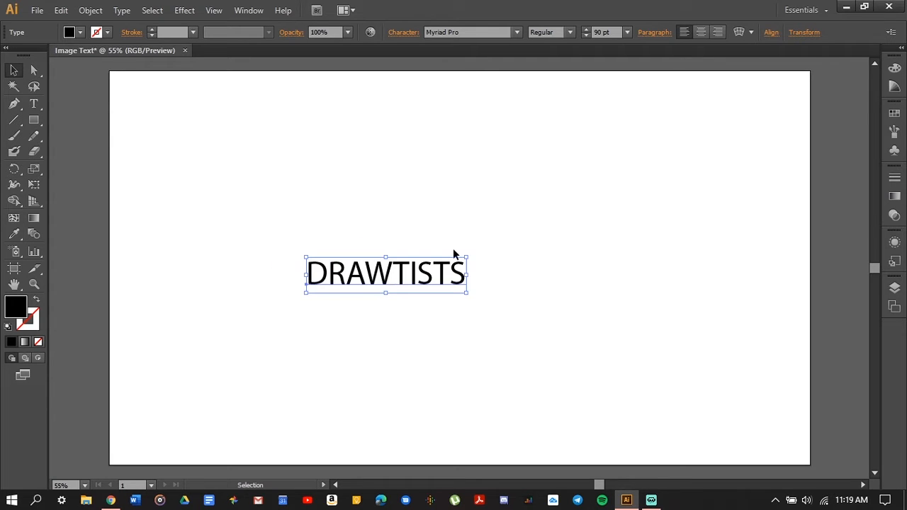
{"action": "left_click_drag", "start_coordinate": [466, 257], "coordinate": [766, 106]}
{"action": "left_click_drag", "start_coordinate": [493, 242], "coordinate": [361, 290]}
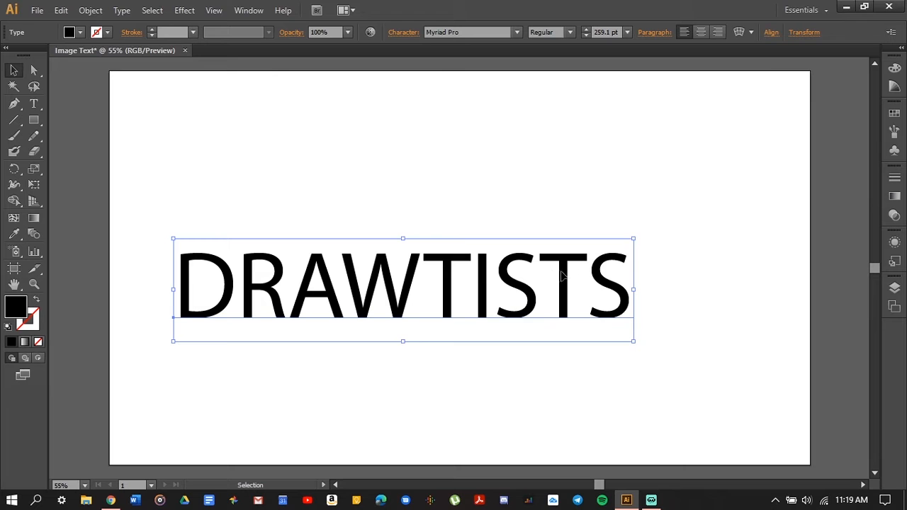
{"action": "left_click_drag", "start_coordinate": [633, 238], "coordinate": [758, 83]}
{"action": "left_click_drag", "start_coordinate": [507, 269], "coordinate": [460, 191]}
{"action": "left_click_drag", "start_coordinate": [528, 227], "coordinate": [522, 331]}
{"action": "left_click_drag", "start_coordinate": [706, 223], "coordinate": [779, 155]}
{"action": "left_click_drag", "start_coordinate": [556, 286], "coordinate": [555, 267]}
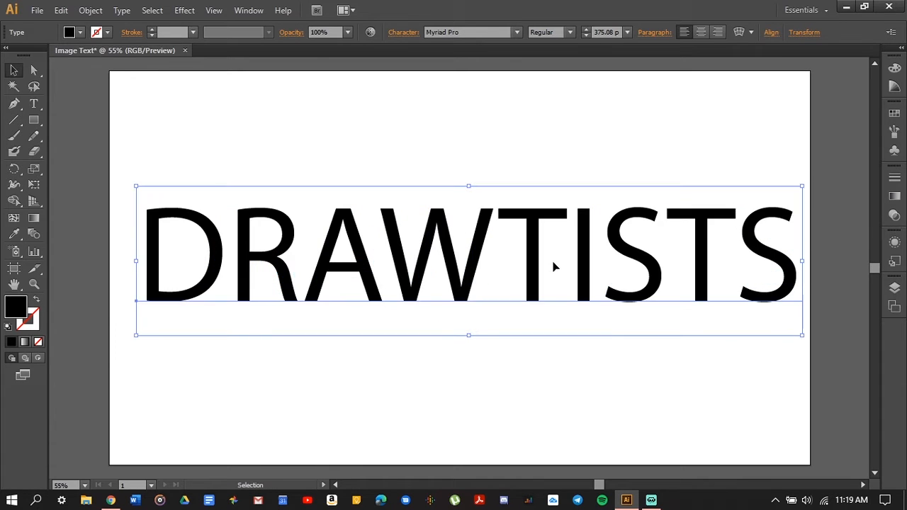
Step: Change the DRAWTISTS text's font to Ocean Rush DEMO and reposition the text near the middle of the artboard
{"action": "left_click", "coordinate": [473, 104]}
{"action": "left_click", "coordinate": [507, 222]}
{"action": "left_click", "coordinate": [516, 34]}
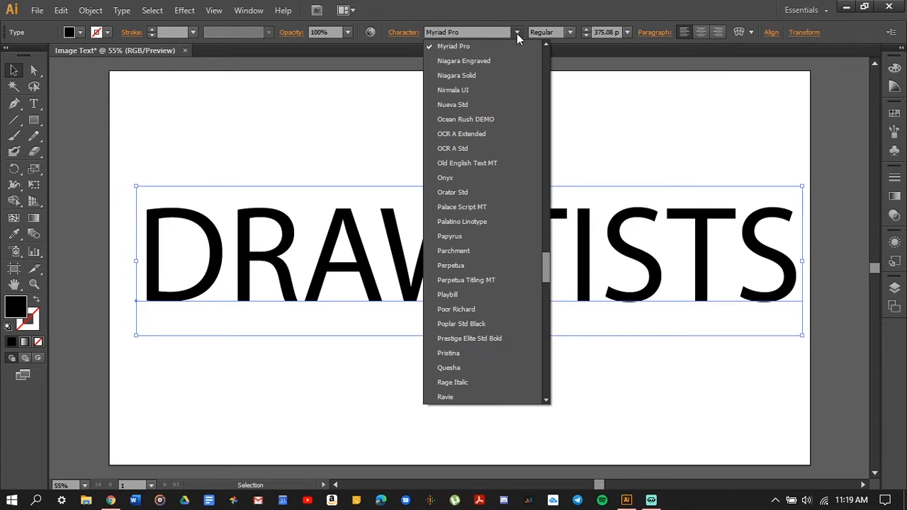
{"action": "left_click", "coordinate": [469, 32]}
{"action": "type", "text": "Ocean Rush DEMO"}
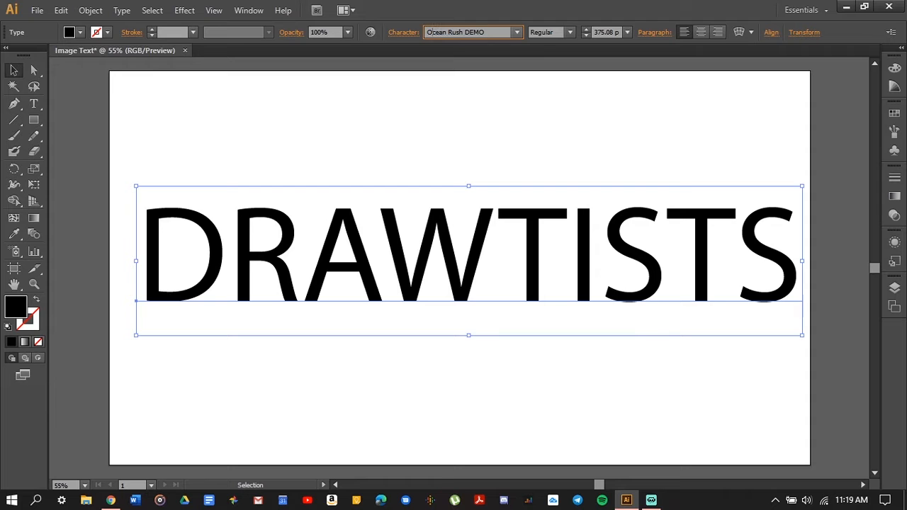
{"action": "left_click", "coordinate": [442, 114]}
{"action": "left_click_drag", "start_coordinate": [466, 286], "coordinate": [445, 239]}
{"action": "left_click", "coordinate": [456, 131]}
{"action": "left_click", "coordinate": [465, 259]}
{"action": "left_click", "coordinate": [445, 134]}
{"action": "left_click", "coordinate": [446, 135]}
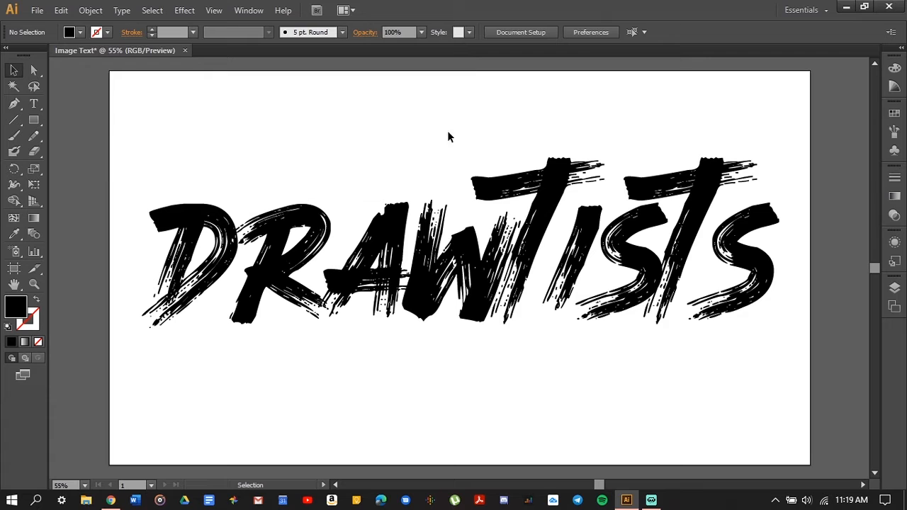
Step: Place the image "Background 1" from the Images folder into the document
{"action": "left_click", "coordinate": [39, 12]}
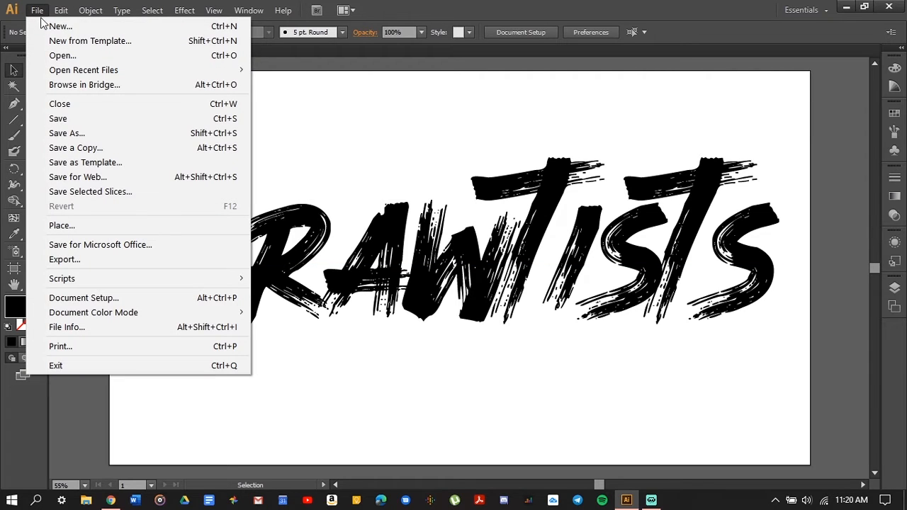
{"action": "left_click", "coordinate": [65, 226]}
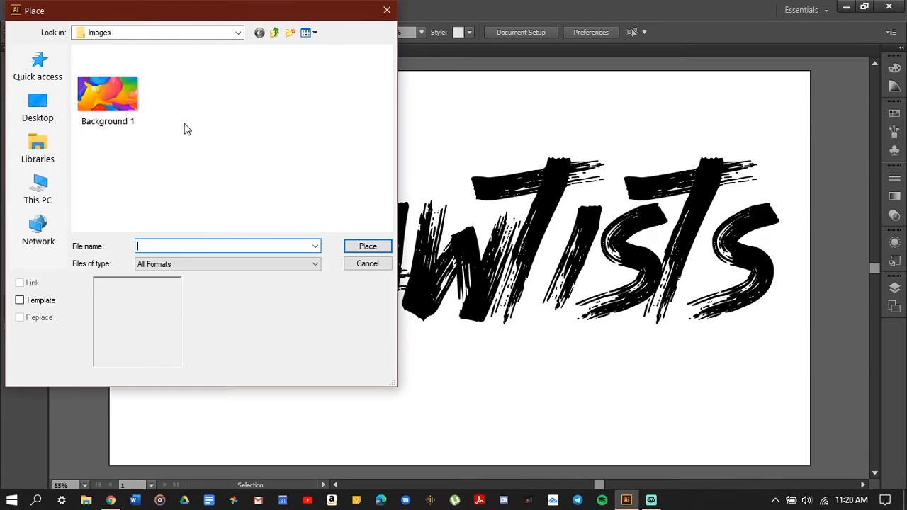
{"action": "left_click", "coordinate": [109, 93]}
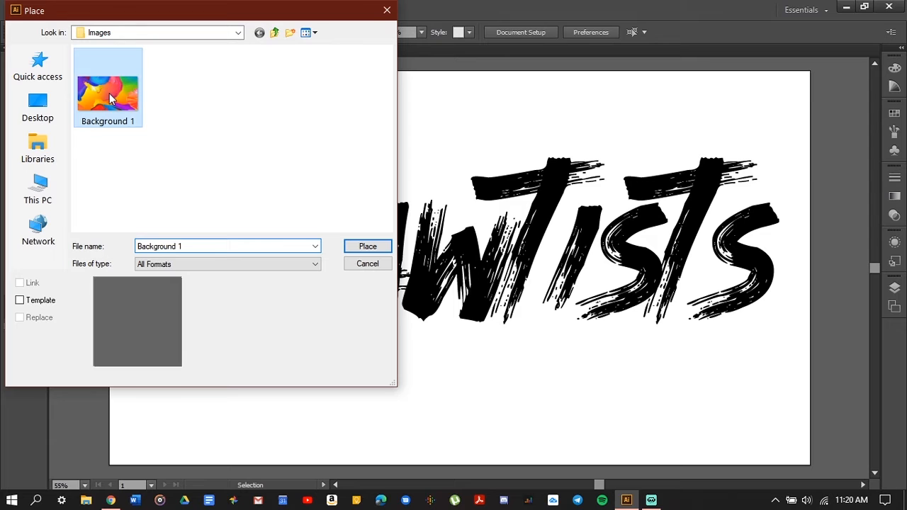
{"action": "left_click", "coordinate": [366, 246]}
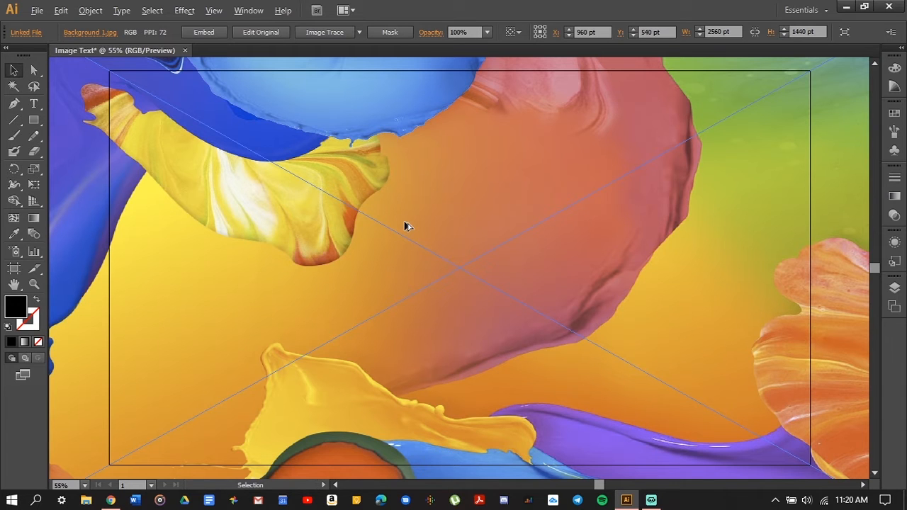
Step: Send the placed background image to the back, behind the DRAWTISTS text
{"action": "scroll", "coordinate": [407, 226], "scroll_direction": "down", "scroll_amount": 4}
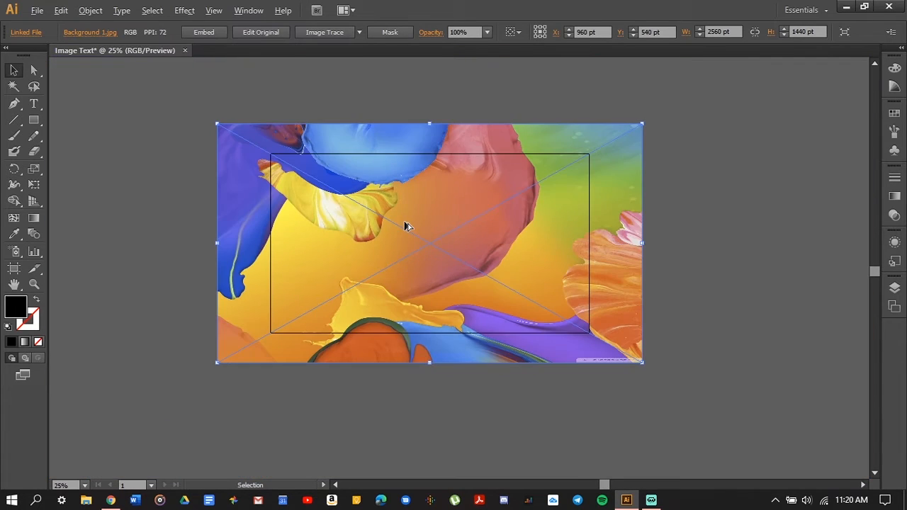
{"action": "scroll", "coordinate": [408, 226], "scroll_direction": "down", "scroll_amount": 1}
{"action": "scroll", "coordinate": [408, 226], "scroll_direction": "up", "scroll_amount": 1}
{"action": "scroll", "coordinate": [407, 226], "scroll_direction": "down", "scroll_amount": 1}
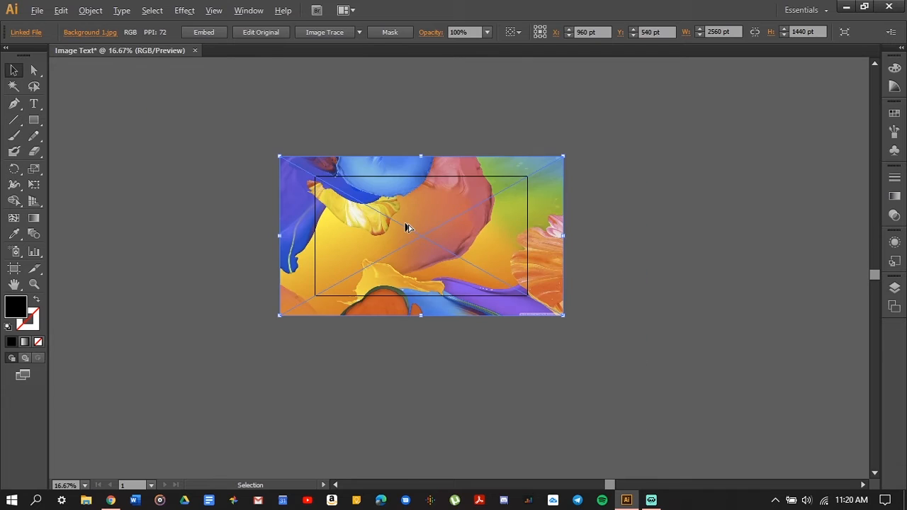
{"action": "scroll", "coordinate": [407, 227], "scroll_direction": "up", "scroll_amount": 2}
{"action": "scroll", "coordinate": [406, 227], "scroll_direction": "down", "scroll_amount": 1}
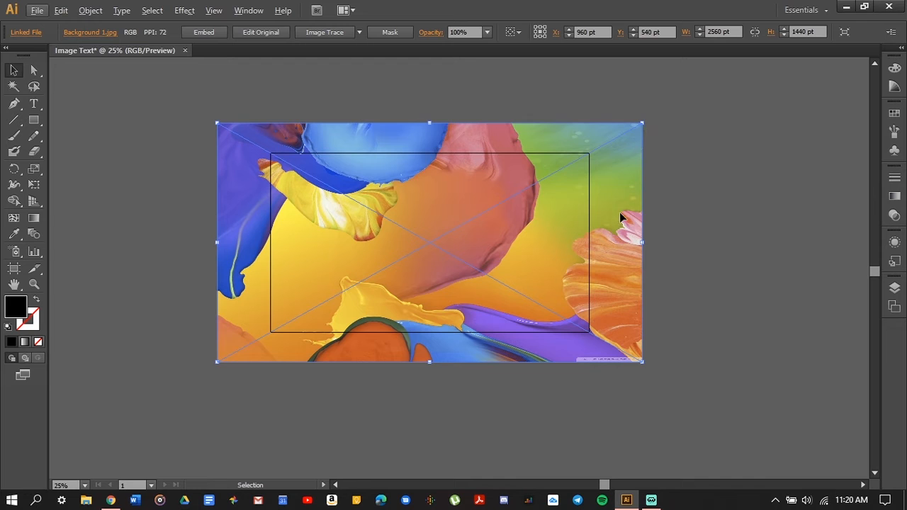
{"action": "left_click", "coordinate": [657, 221]}
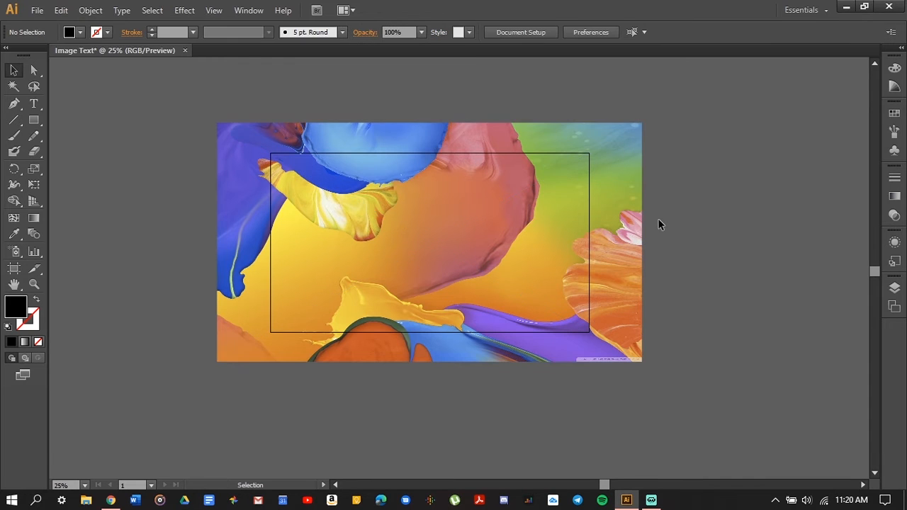
{"action": "right_click", "coordinate": [608, 224]}
{"action": "left_click", "coordinate": [615, 203]}
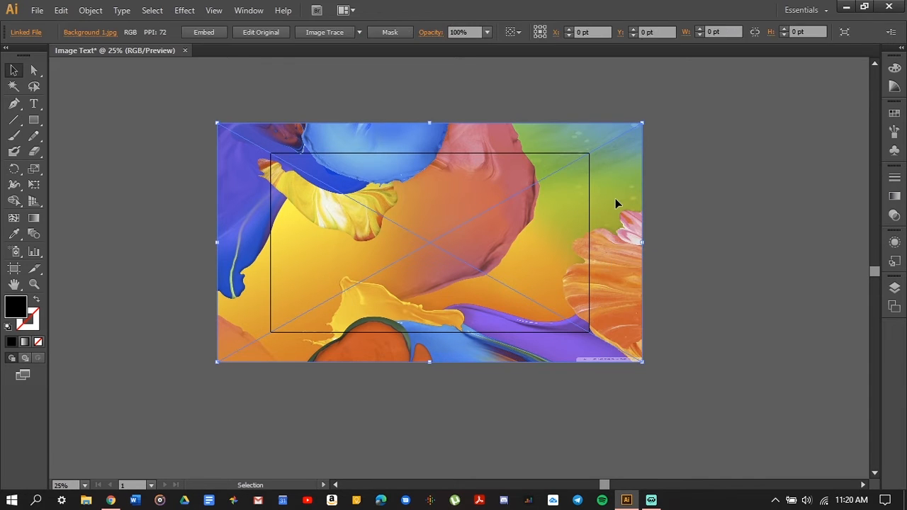
{"action": "right_click", "coordinate": [615, 242]}
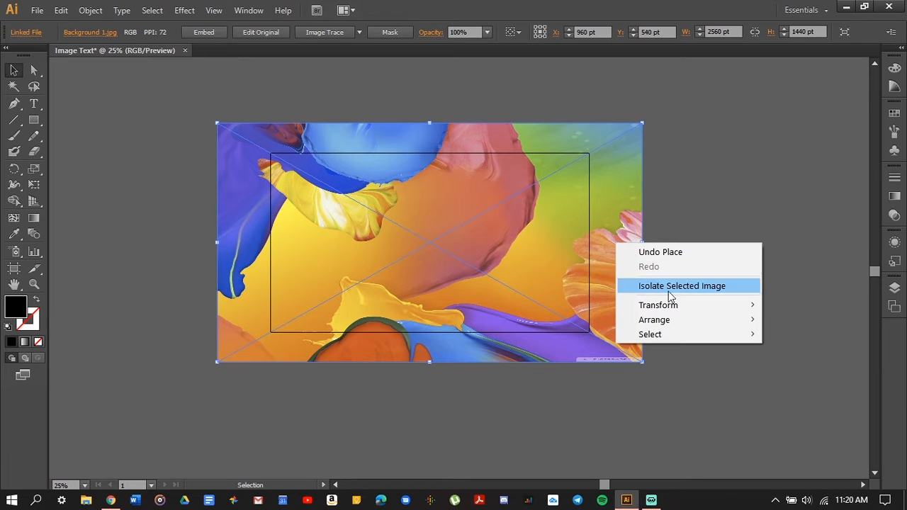
{"action": "mouse_move", "coordinate": [707, 340]}
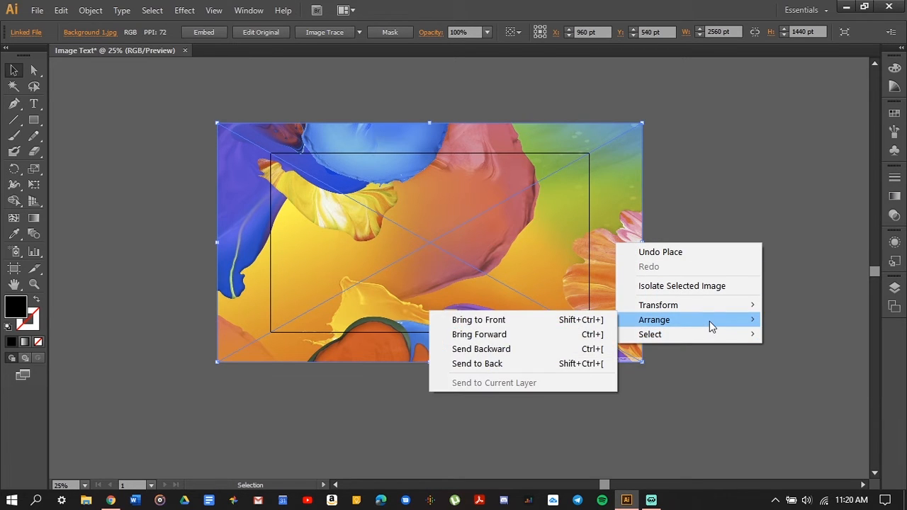
{"action": "left_click", "coordinate": [552, 363]}
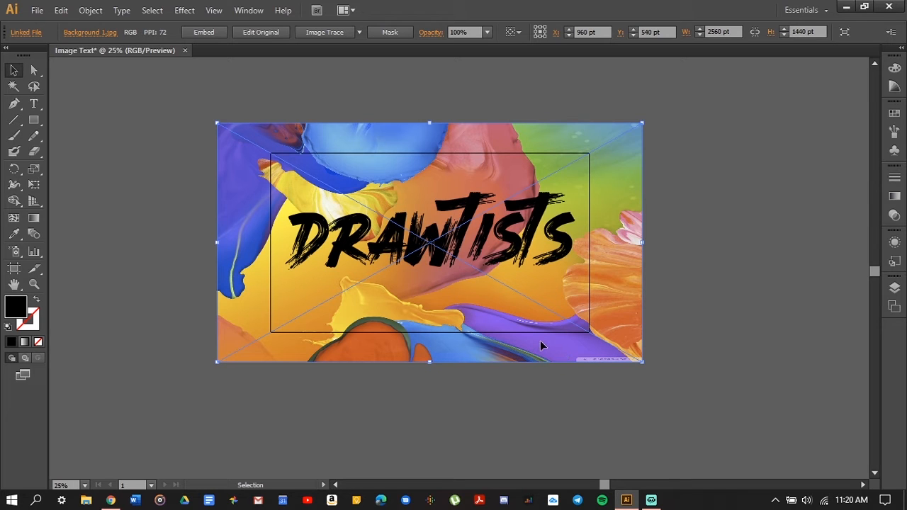
Step: Shrink the background image to fit the 1920 by 1080 pt artboard and adjust the text's vertical position slightly
{"action": "left_click_drag", "start_coordinate": [217, 124], "coordinate": [270, 153]}
{"action": "left_click_drag", "start_coordinate": [641, 360], "coordinate": [590, 332]}
{"action": "key", "text": "ctrl+2"}
{"action": "left_click_drag", "start_coordinate": [434, 246], "coordinate": [435, 259]}
{"action": "left_click_drag", "start_coordinate": [434, 260], "coordinate": [434, 252]}
{"action": "left_click", "coordinate": [179, 234]}
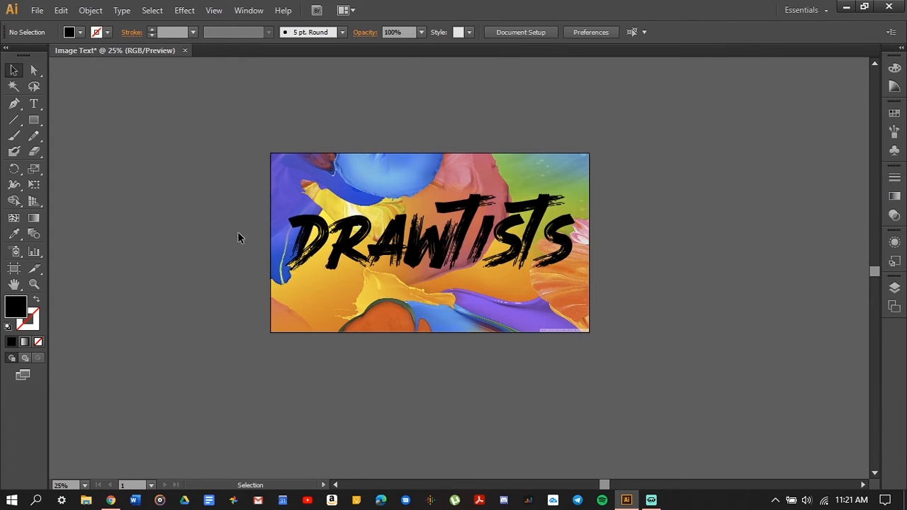
Step: Select the text and background image together, make a clipping mask from them, and deselect the result
{"action": "left_click_drag", "start_coordinate": [530, 155], "coordinate": [295, 285]}
{"action": "left_click_drag", "start_coordinate": [209, 363], "coordinate": [209, 369]}
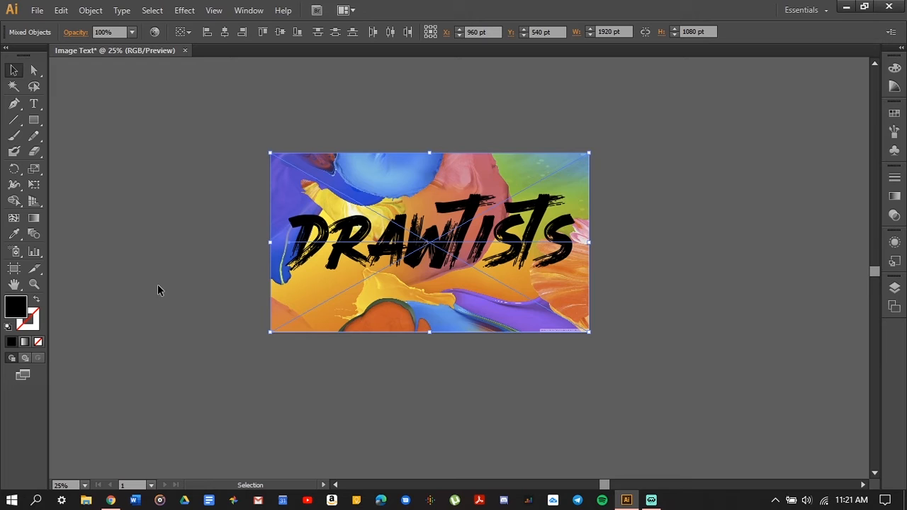
{"action": "left_click", "coordinate": [91, 11]}
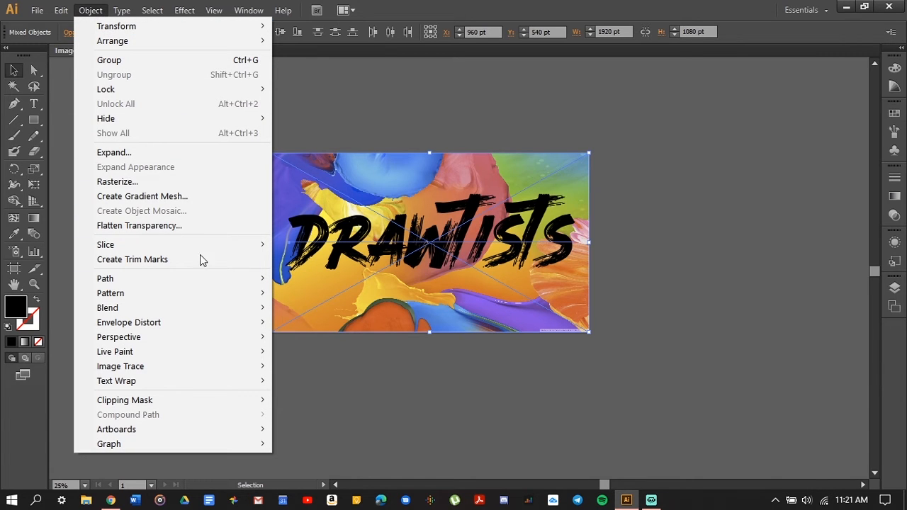
{"action": "mouse_move", "coordinate": [264, 403]}
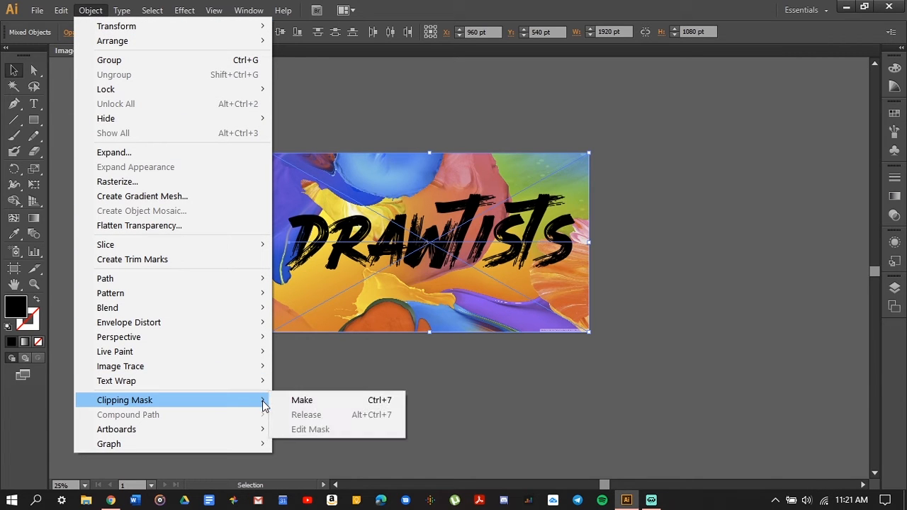
{"action": "left_click", "coordinate": [306, 402]}
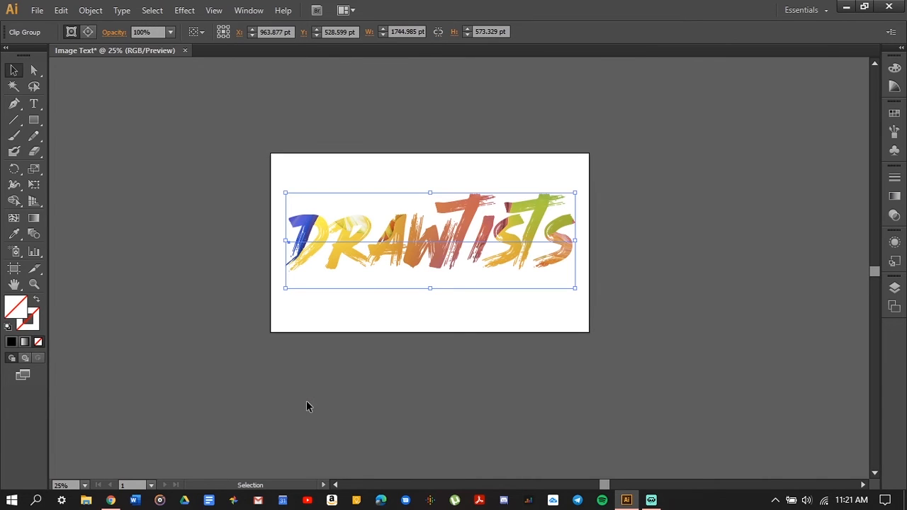
{"action": "left_click", "coordinate": [276, 334]}
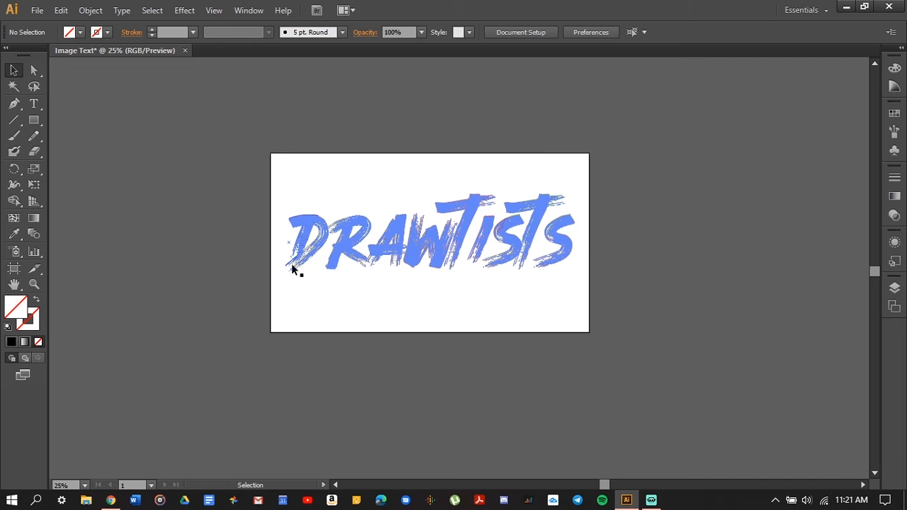
{"action": "scroll", "coordinate": [291, 263], "scroll_direction": "up", "scroll_amount": 2}
{"action": "right_click", "coordinate": [488, 294]}
{"action": "left_click", "coordinate": [388, 369]}
{"action": "right_click", "coordinate": [523, 273]}
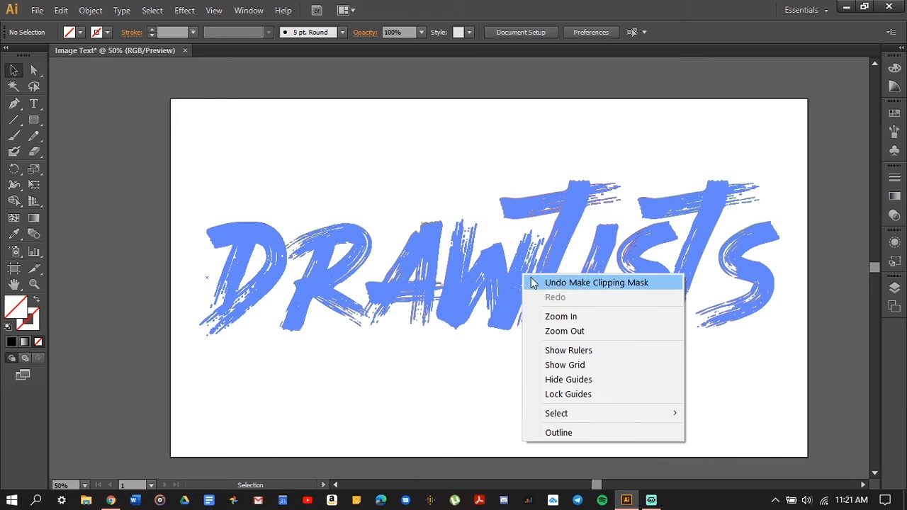
{"action": "left_click", "coordinate": [433, 402]}
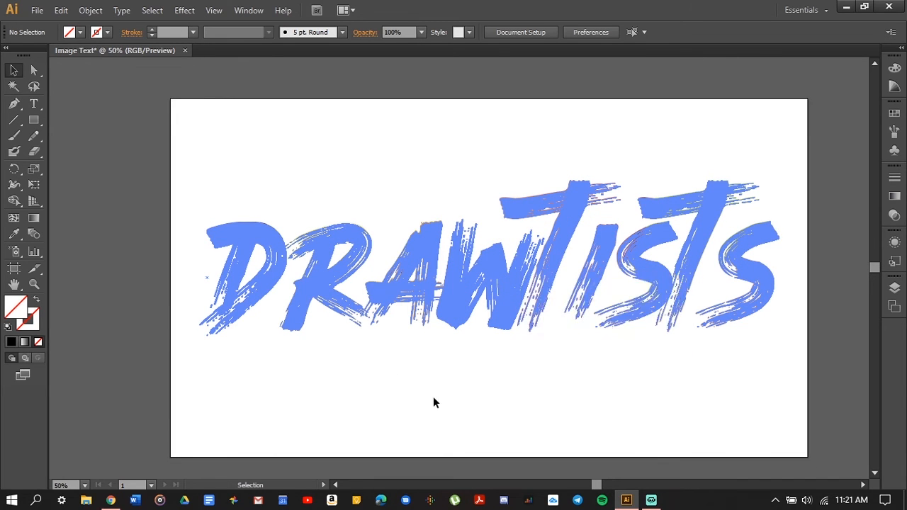
Step: Undo the clipping mask on the text and background image, and lower and resize the DRAWTISTS text slightly
{"action": "right_click", "coordinate": [499, 291]}
{"action": "left_click", "coordinate": [528, 300]}
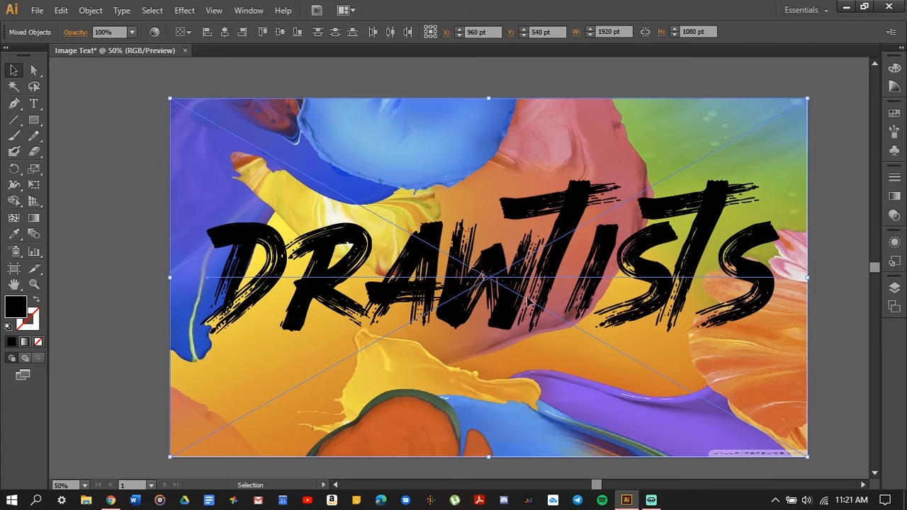
{"action": "left_click", "coordinate": [112, 289]}
{"action": "mouse_move", "coordinate": [488, 305]}
{"action": "left_mouse_down"}
{"action": "mouse_move", "coordinate": [486, 318]}
{"action": "mouse_move", "coordinate": [489, 306]}
{"action": "left_mouse_up"}
{"action": "mouse_move", "coordinate": [780, 178]}
{"action": "left_mouse_down"}
{"action": "mouse_move", "coordinate": [785, 208]}
{"action": "mouse_move", "coordinate": [782, 193]}
{"action": "left_mouse_up"}
Step: Copy the DRAWTISTS text's current font name and change its font to Rage Italic
{"action": "key", "text": "ctrl+c"}
{"action": "left_click", "coordinate": [486, 32]}
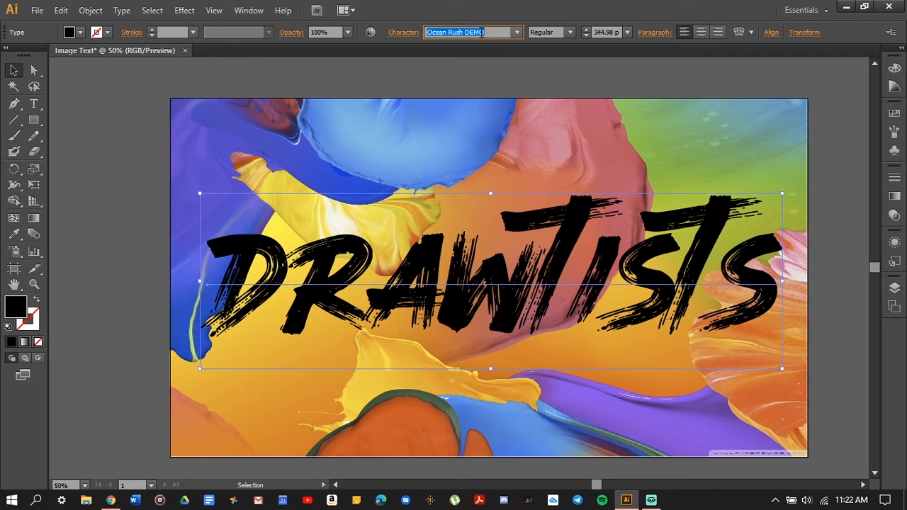
{"action": "type", "text": "Rage Italic"}
{"action": "key", "text": "Return"}
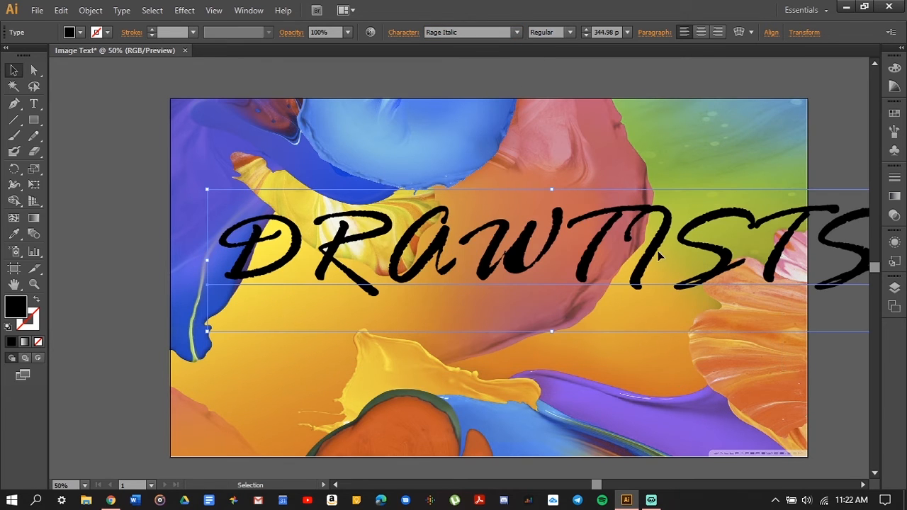
Step: Scale the DRAWTISTS text down to fit within the artboard width and reposition it over the background image
{"action": "left_click_drag", "start_coordinate": [657, 250], "coordinate": [592, 260]}
{"action": "left_click_drag", "start_coordinate": [829, 199], "coordinate": [767, 211]}
{"action": "left_click_drag", "start_coordinate": [141, 341], "coordinate": [183, 361]}
{"action": "left_click_drag", "start_coordinate": [440, 276], "coordinate": [445, 286]}
Step: Set the text's font back to Ocean Rush DEMO and select all artwork
{"action": "left_click", "coordinate": [475, 33]}
{"action": "key", "text": "ctrl+v"}
{"action": "left_click", "coordinate": [141, 229]}
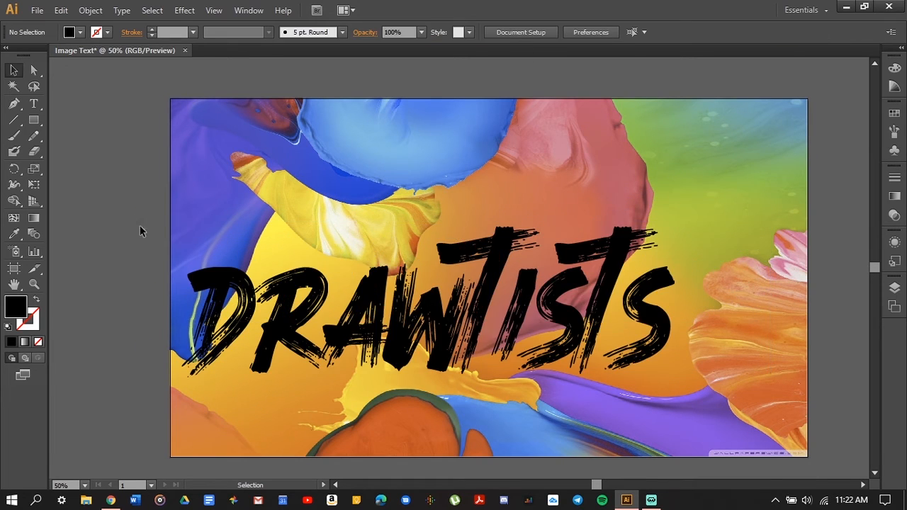
{"action": "key", "text": "ctrl+a"}
Step: Place the image "Painting.jpg" into the document and align it with the artboard's upper-left corner
{"action": "left_click", "coordinate": [37, 10]}
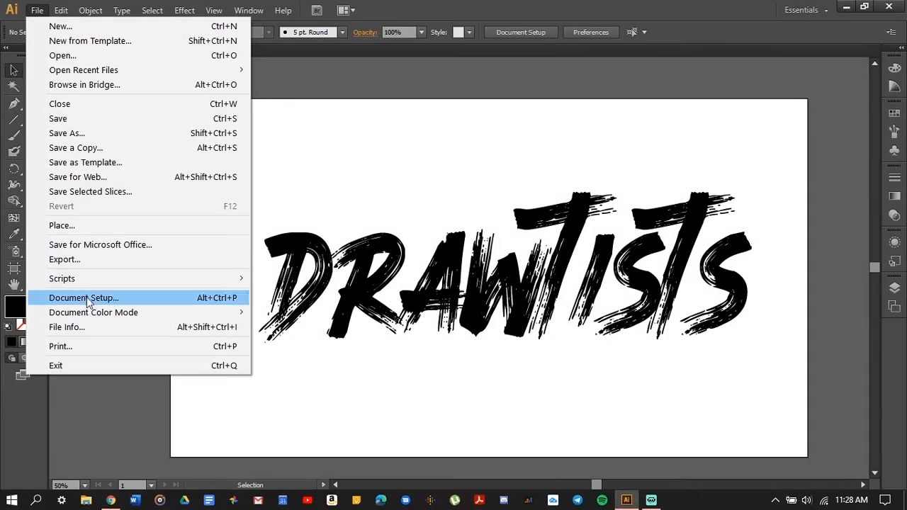
{"action": "left_click", "coordinate": [79, 226]}
{"action": "left_click", "coordinate": [367, 248]}
{"action": "left_click_drag", "start_coordinate": [269, 157], "coordinate": [245, 152]}
Step: Send the painting to the back behind the text and stretch it to cover the 1920 by 1080 pt artboard
{"action": "right_click", "coordinate": [234, 131]}
{"action": "mouse_move", "coordinate": [299, 211]}
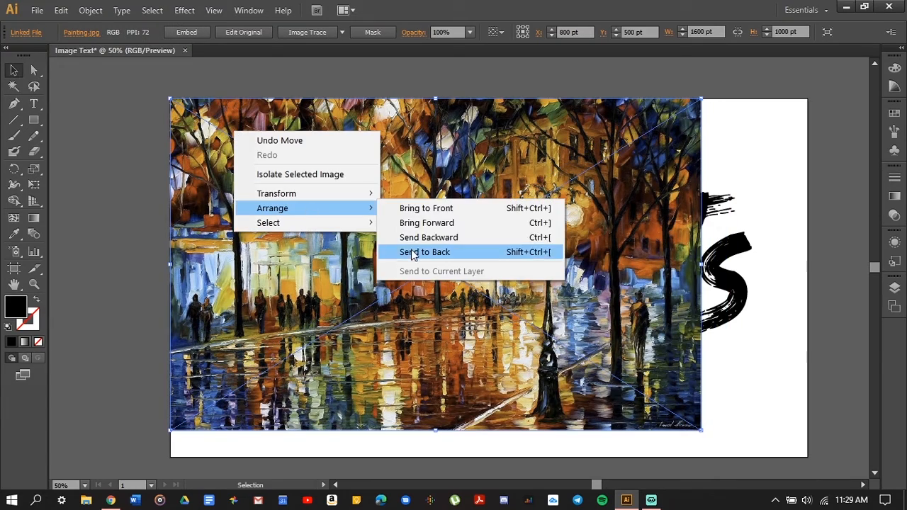
{"action": "left_click", "coordinate": [418, 251]}
{"action": "mouse_move", "coordinate": [705, 433]}
{"action": "left_mouse_down"}
{"action": "mouse_move", "coordinate": [765, 433]}
{"action": "mouse_move", "coordinate": [807, 457]}
{"action": "left_mouse_up"}
{"action": "left_click", "coordinate": [163, 156]}
Step: Select the text and painting together, make a clipping mask from them, and deselect the result
{"action": "scroll", "coordinate": [532, 314], "scroll_direction": "down", "scroll_amount": 1}
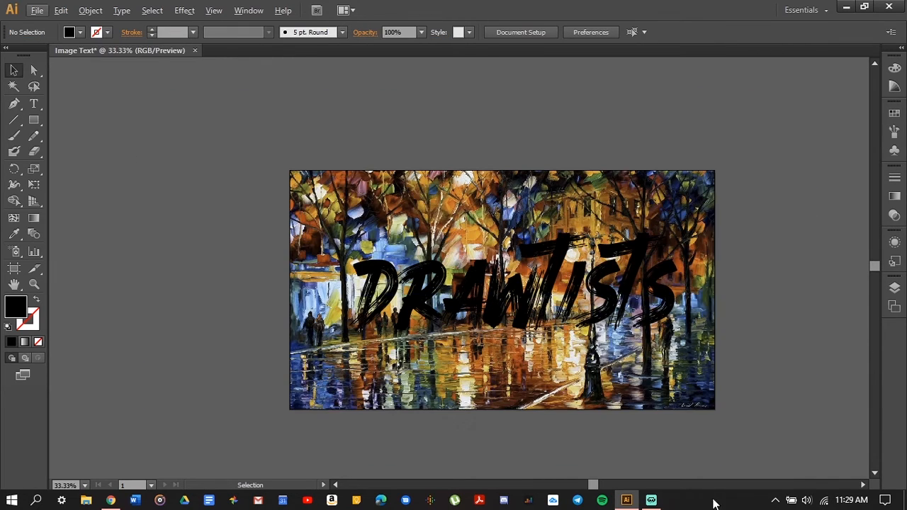
{"action": "left_click", "coordinate": [862, 485]}
{"action": "mouse_move", "coordinate": [735, 327]}
{"action": "left_mouse_down"}
{"action": "mouse_move", "coordinate": [742, 323]}
{"action": "mouse_move", "coordinate": [735, 321]}
{"action": "left_mouse_up"}
{"action": "key", "text": "ctrl+a"}
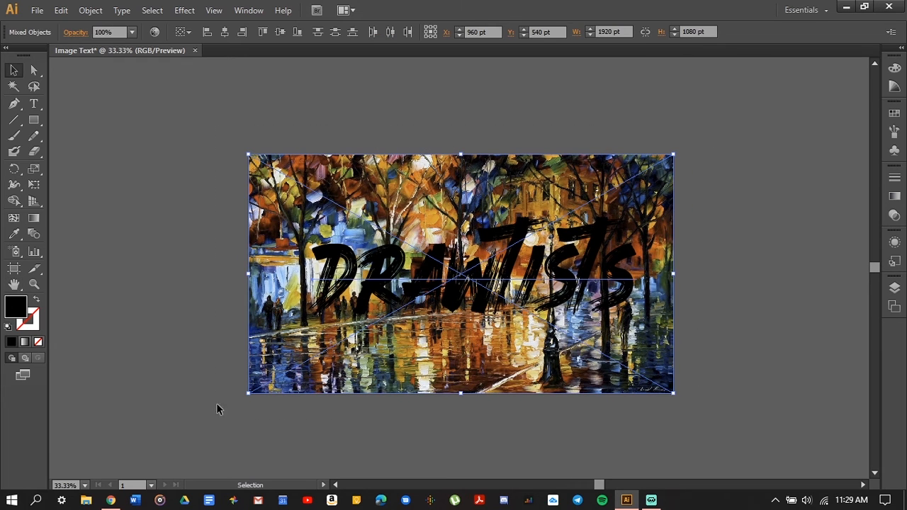
{"action": "left_click", "coordinate": [90, 10]}
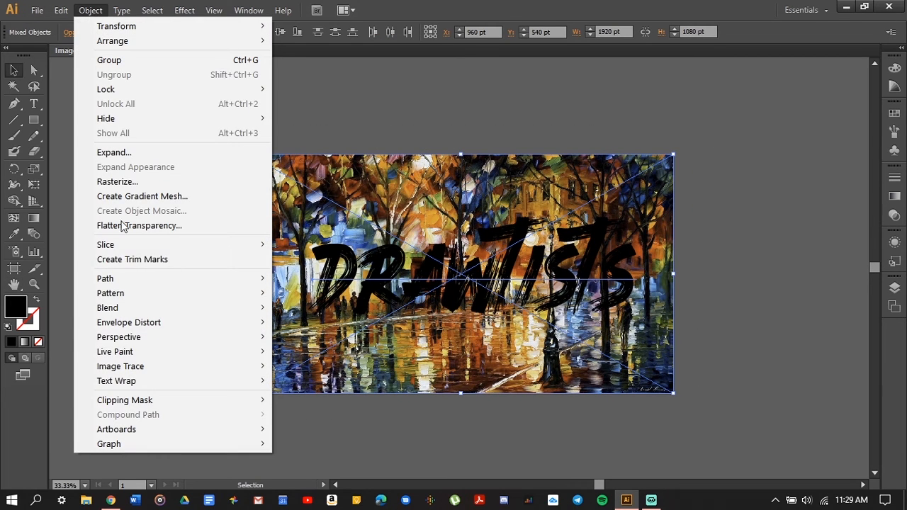
{"action": "mouse_move", "coordinate": [194, 403]}
{"action": "left_click", "coordinate": [294, 400]}
{"action": "left_click", "coordinate": [257, 394]}
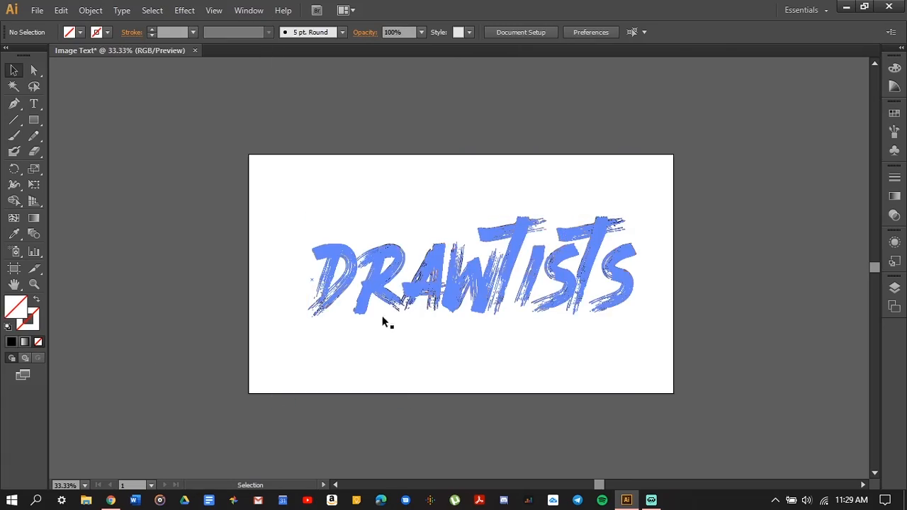
Step: Enlarge the clipped DRAWTISTS text to about 1858 by 721 pt and position it across the artboard
{"action": "scroll", "coordinate": [362, 326], "scroll_direction": "up", "scroll_amount": 1}
{"action": "left_click_drag", "start_coordinate": [459, 259], "coordinate": [394, 318]}
{"action": "left_click_drag", "start_coordinate": [709, 210], "coordinate": [820, 142]}
{"action": "left_click_drag", "start_coordinate": [569, 268], "coordinate": [563, 240]}
{"action": "left_click_drag", "start_coordinate": [814, 247], "coordinate": [818, 253]}
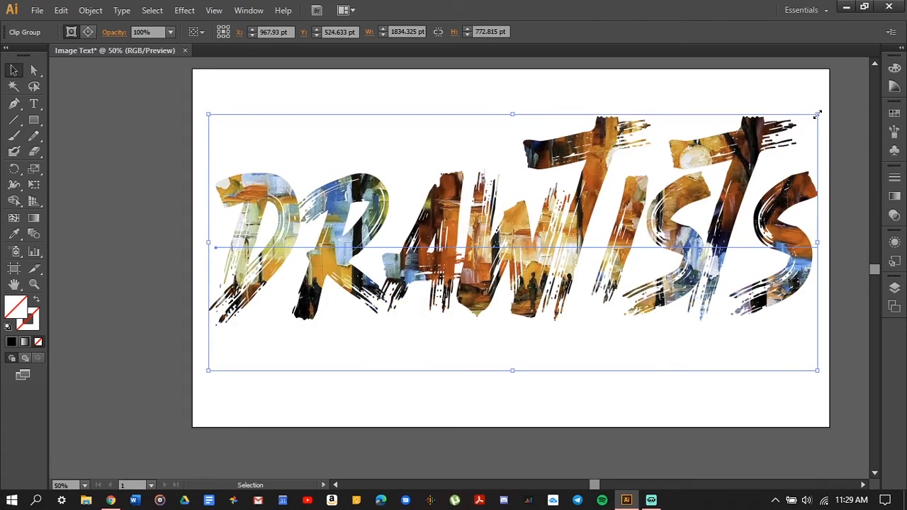
{"action": "left_click_drag", "start_coordinate": [817, 114], "coordinate": [825, 132]}
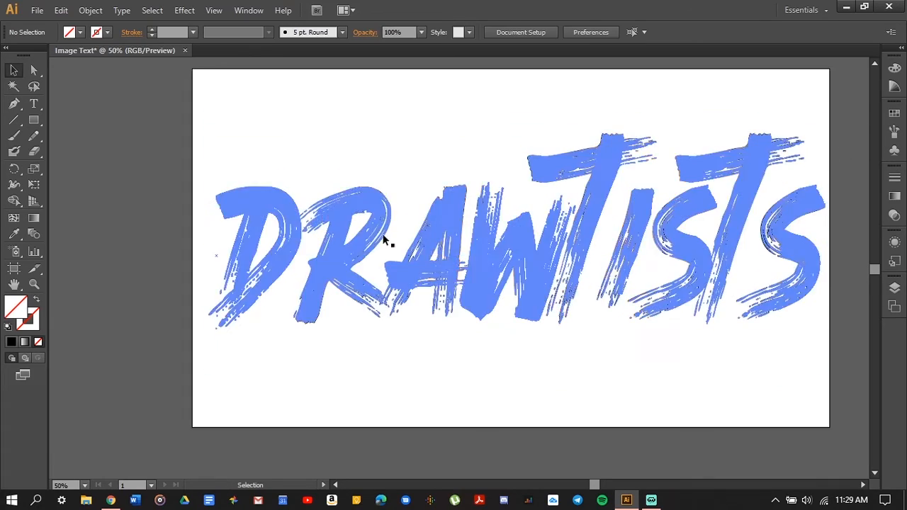
{"action": "left_click_drag", "start_coordinate": [384, 238], "coordinate": [425, 243]}
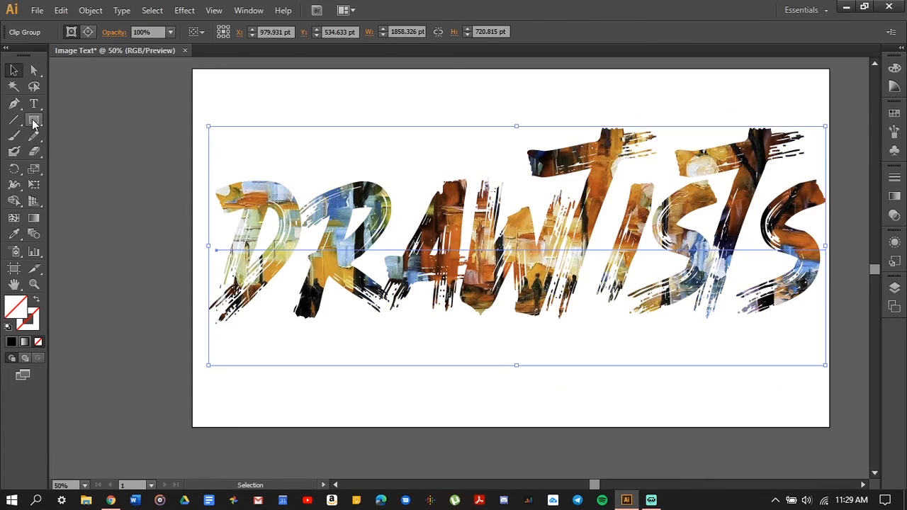
Step: Draw a rectangle covering the whole artboard and fill it with black
{"action": "left_click", "coordinate": [33, 121]}
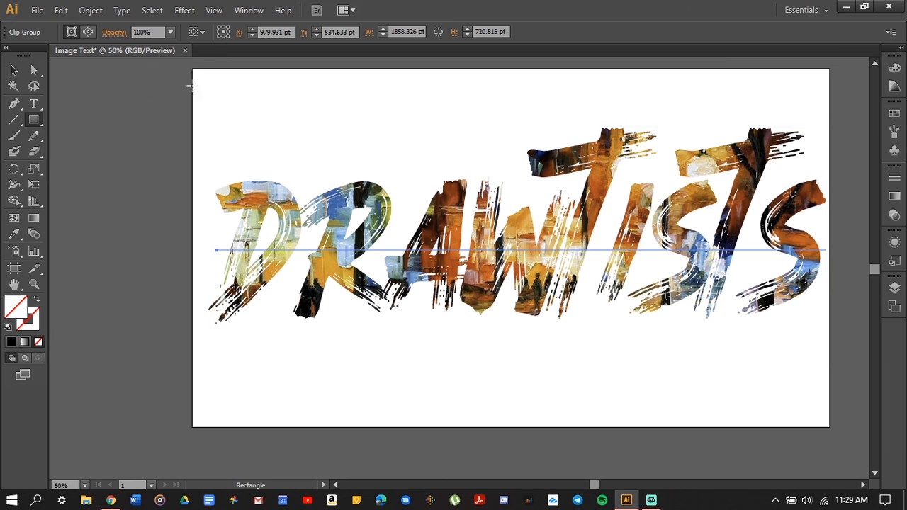
{"action": "left_click_drag", "start_coordinate": [213, 82], "coordinate": [828, 425]}
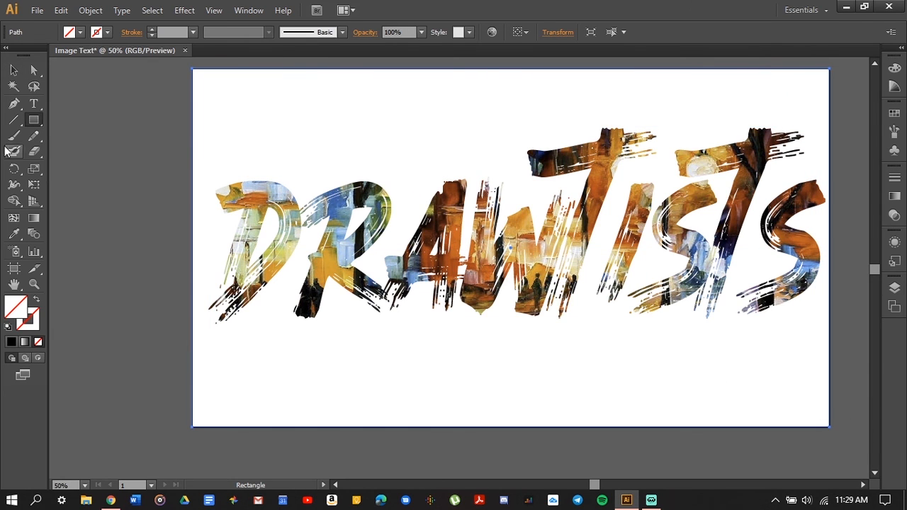
{"action": "left_click", "coordinate": [69, 32]}
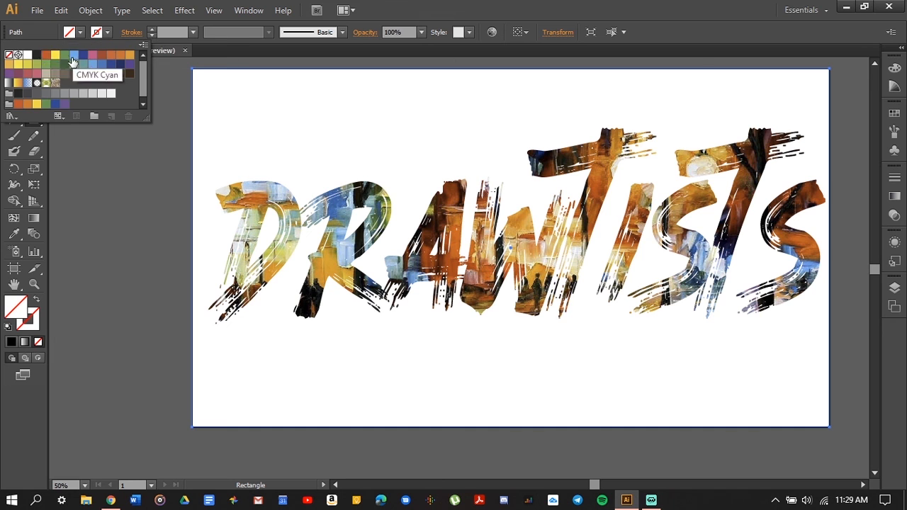
{"action": "left_click", "coordinate": [37, 55]}
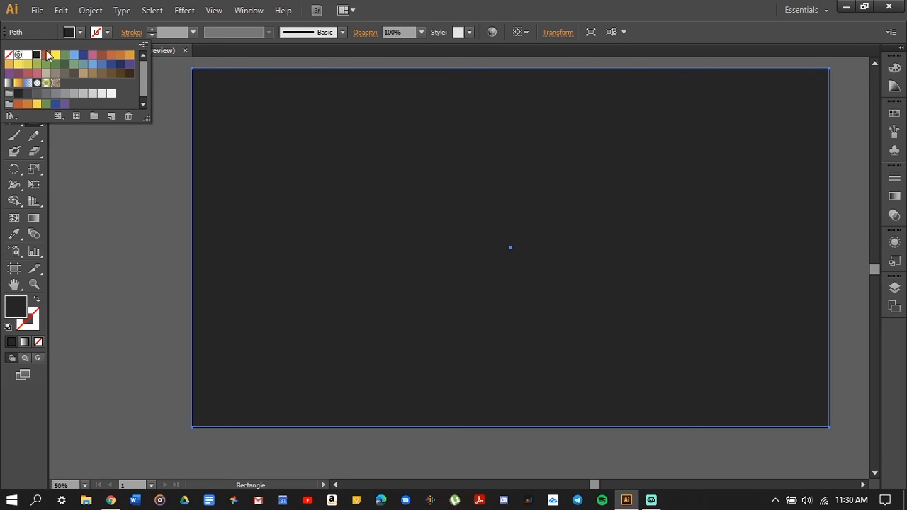
{"action": "left_click", "coordinate": [57, 167]}
Step: Send the black rectangle to the back behind the painting-filled text, deselect it, and nudge it slightly
{"action": "right_click", "coordinate": [290, 122]}
{"action": "mouse_move", "coordinate": [324, 307]}
{"action": "left_click", "coordinate": [496, 352]}
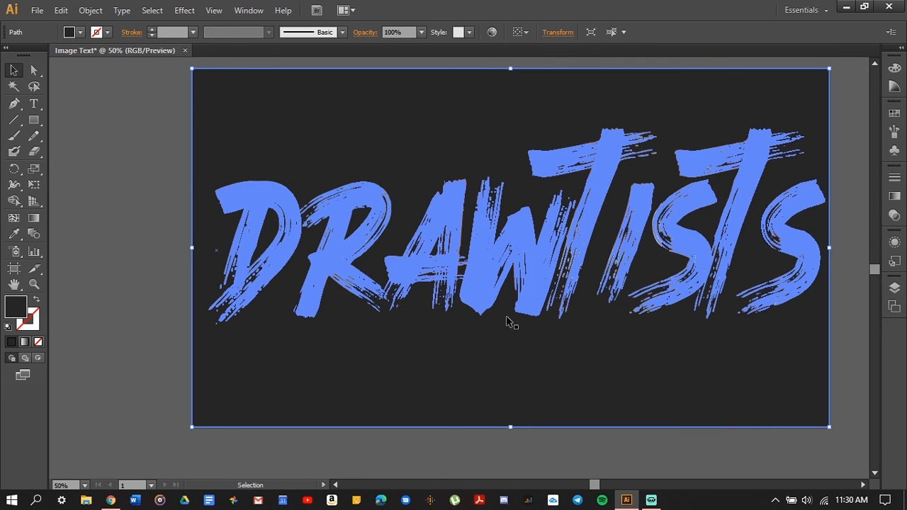
{"action": "key", "text": "ctrl+7"}
{"action": "left_click", "coordinate": [81, 354]}
{"action": "left_click_drag", "start_coordinate": [458, 399], "coordinate": [457, 402]}
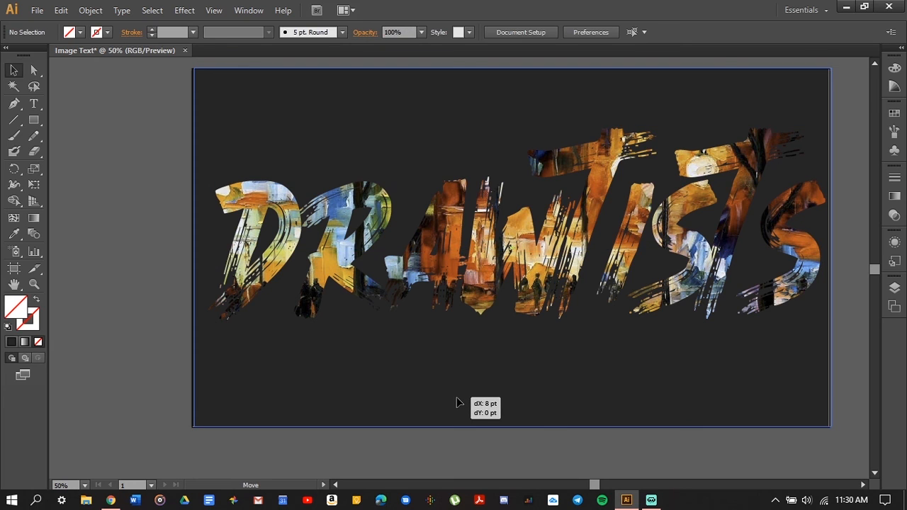